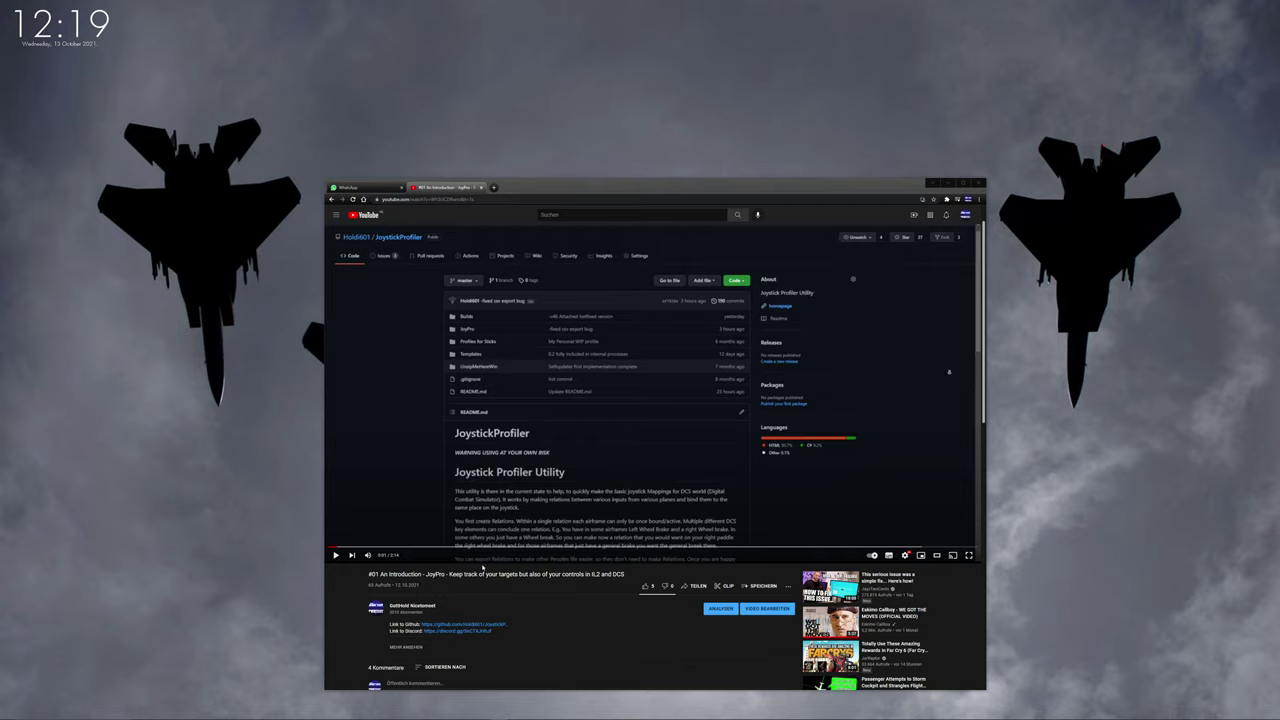
- Download the newest JoyPro WinX64 build zip from the JoystickProfiler repository's Builds folder and extract it to the suggested folder
click(499, 624)
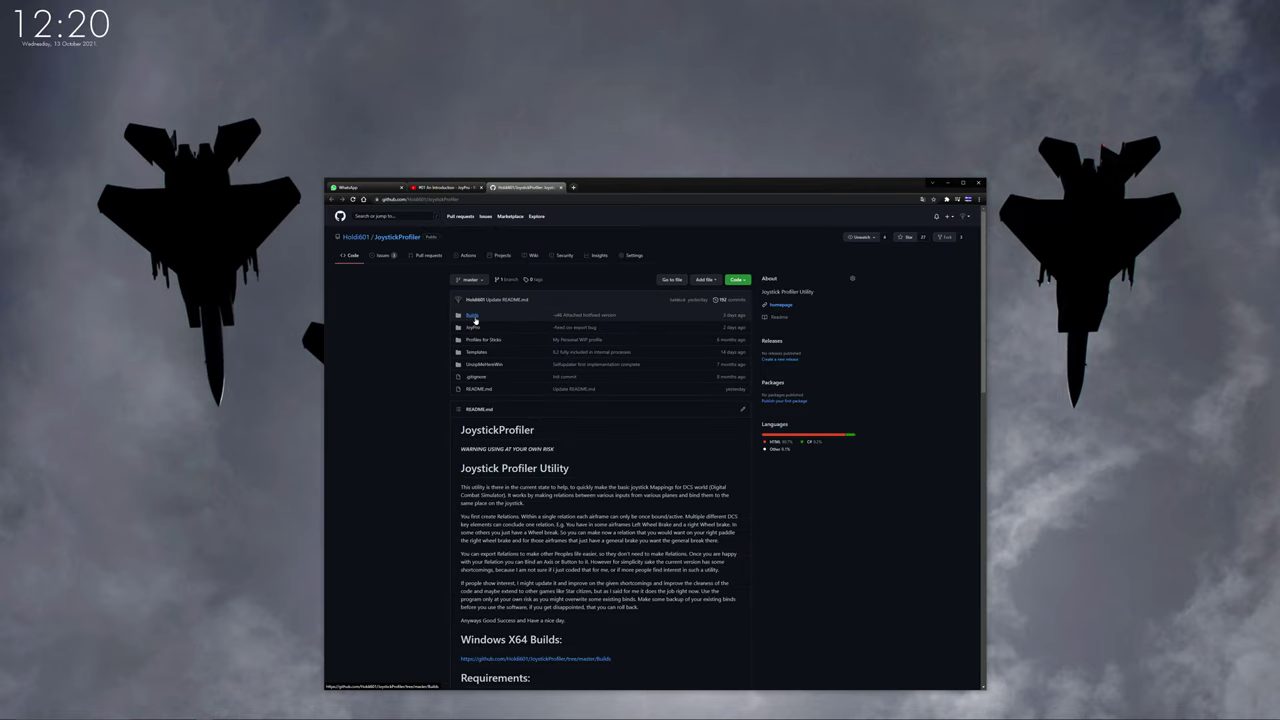
click(475, 321)
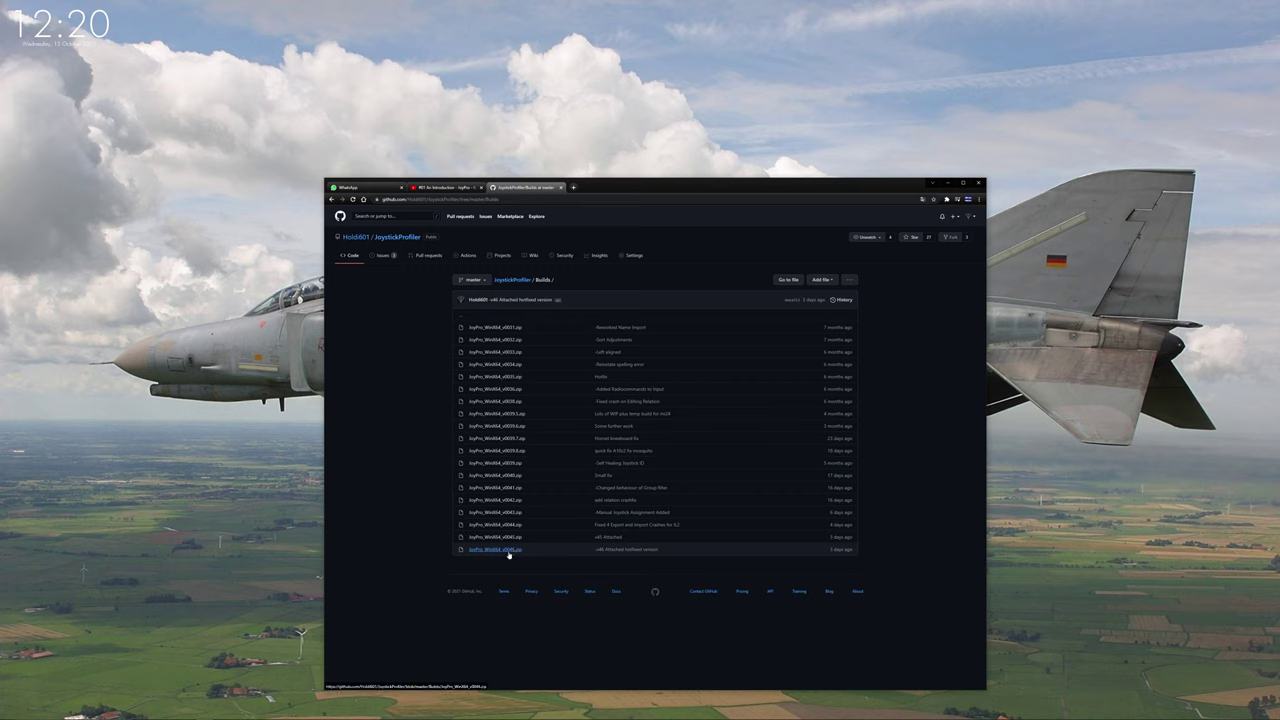
click(509, 551)
click(511, 551)
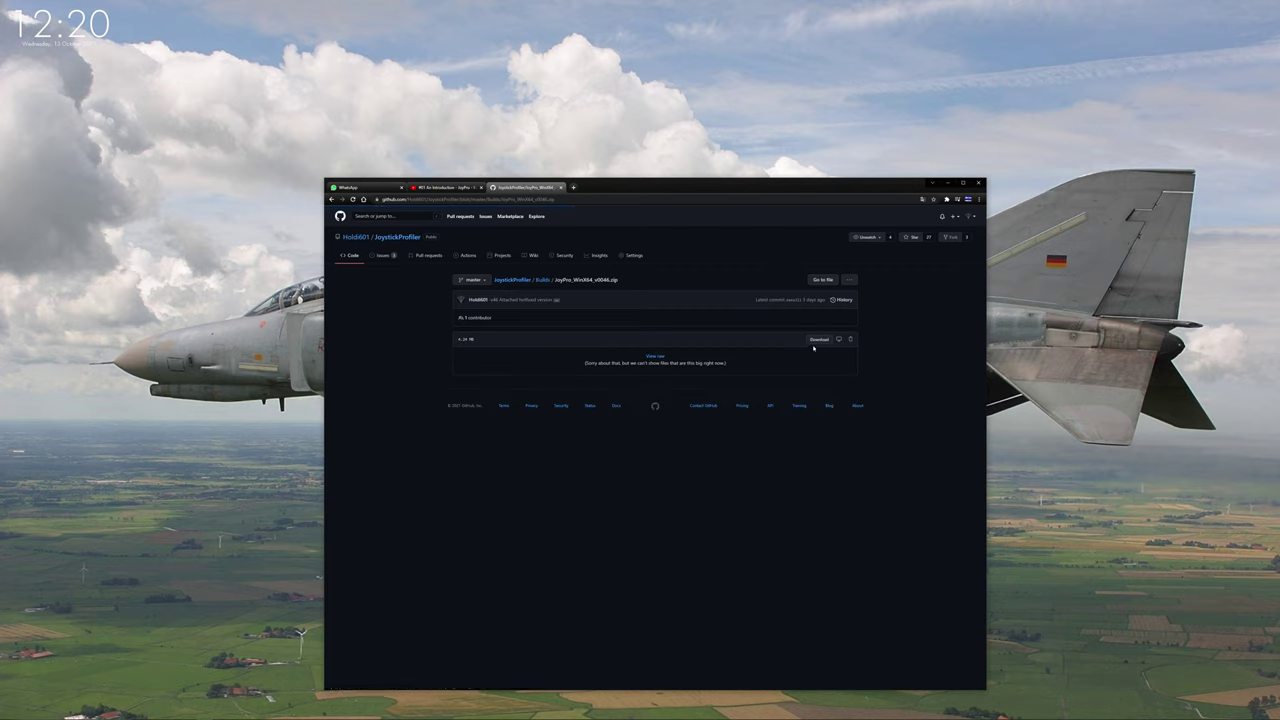
click(819, 340)
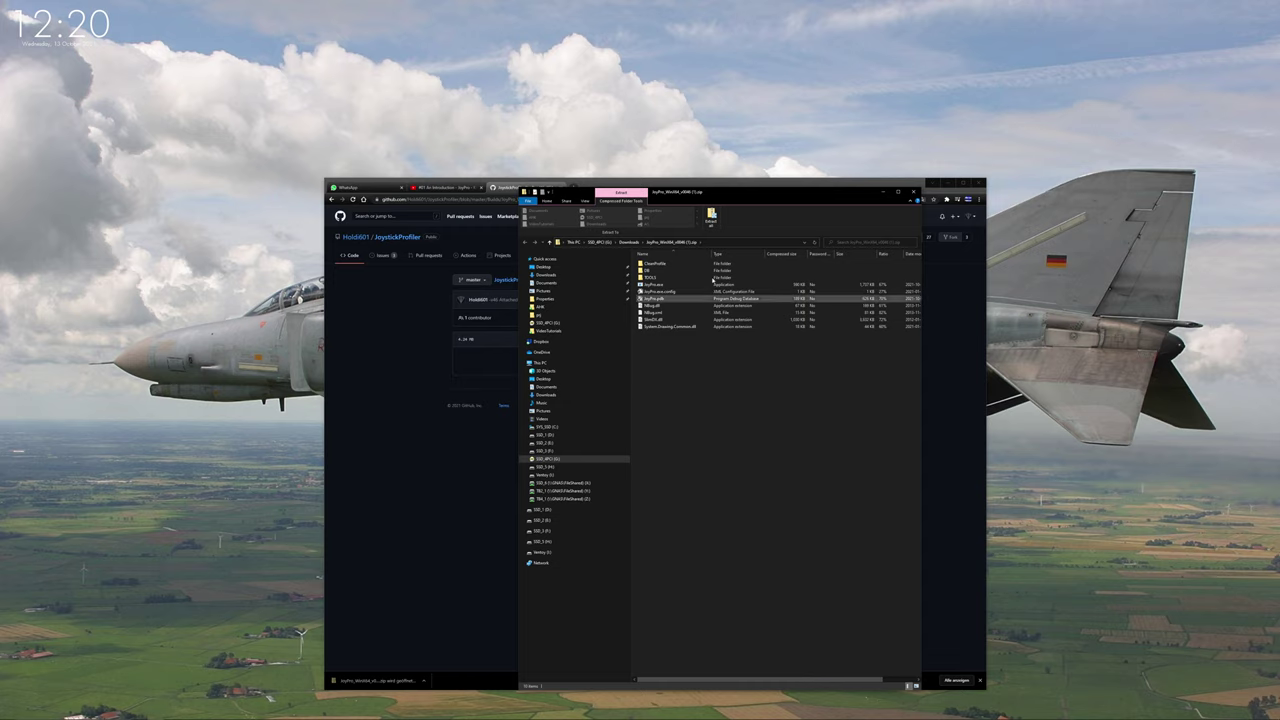
click(711, 218)
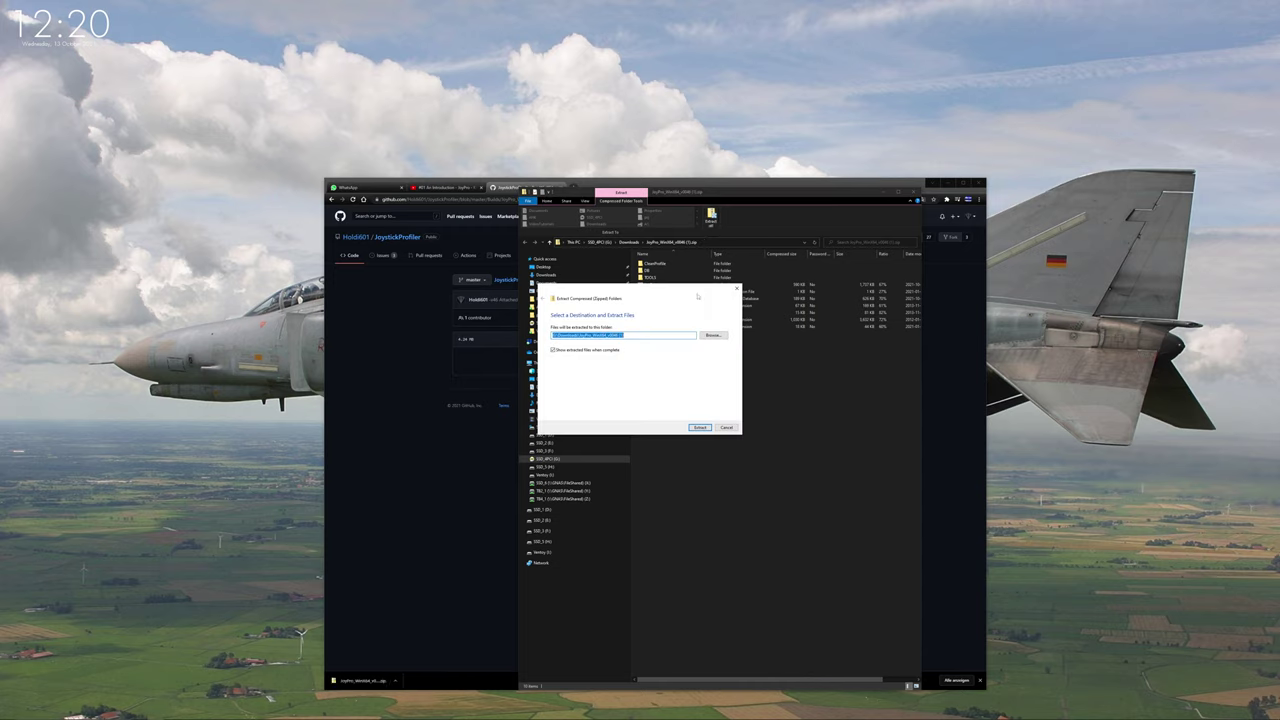
click(700, 428)
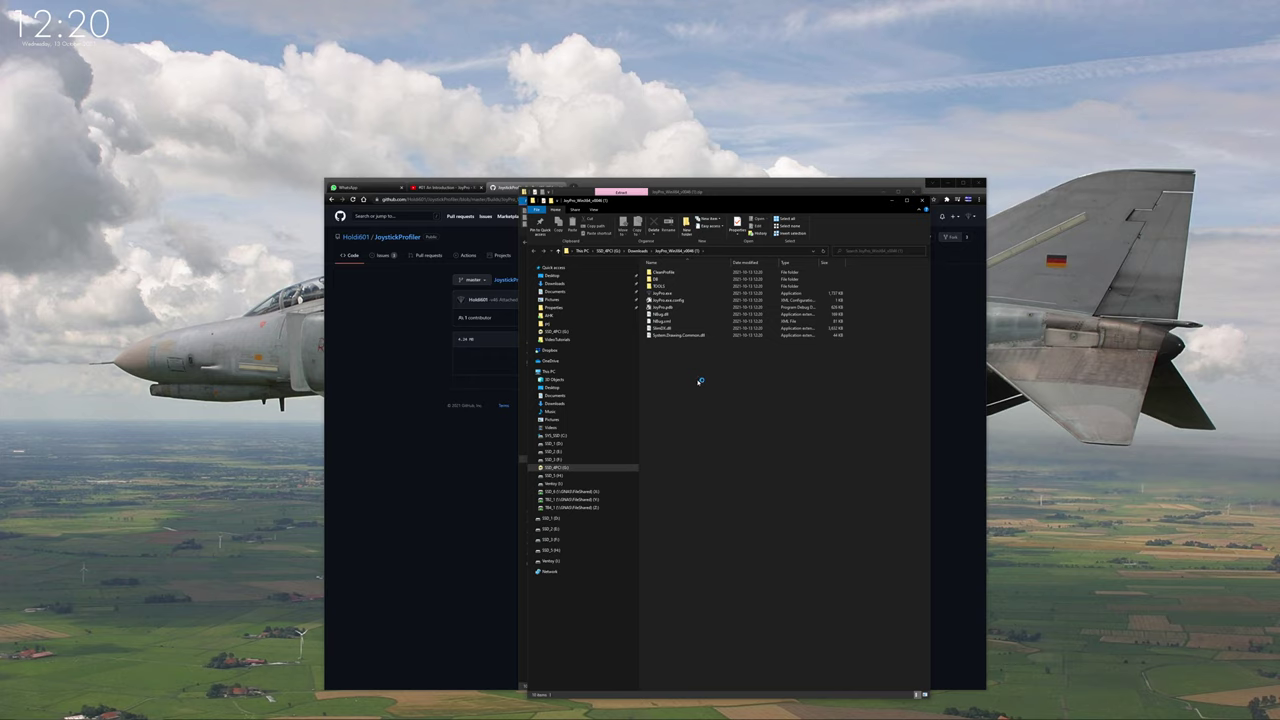
- Run the extracted JoyPro.exe despite the SmartScreen warning and clear all existing relations
click(662, 293)
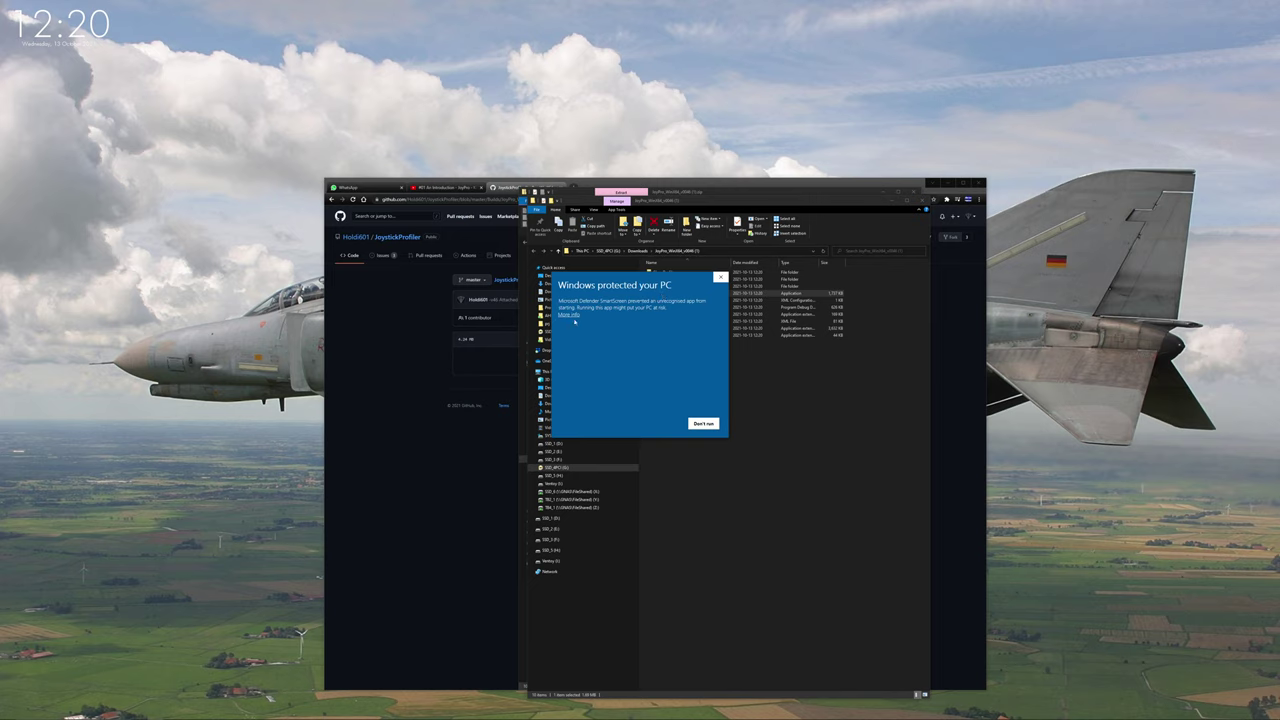
click(567, 315)
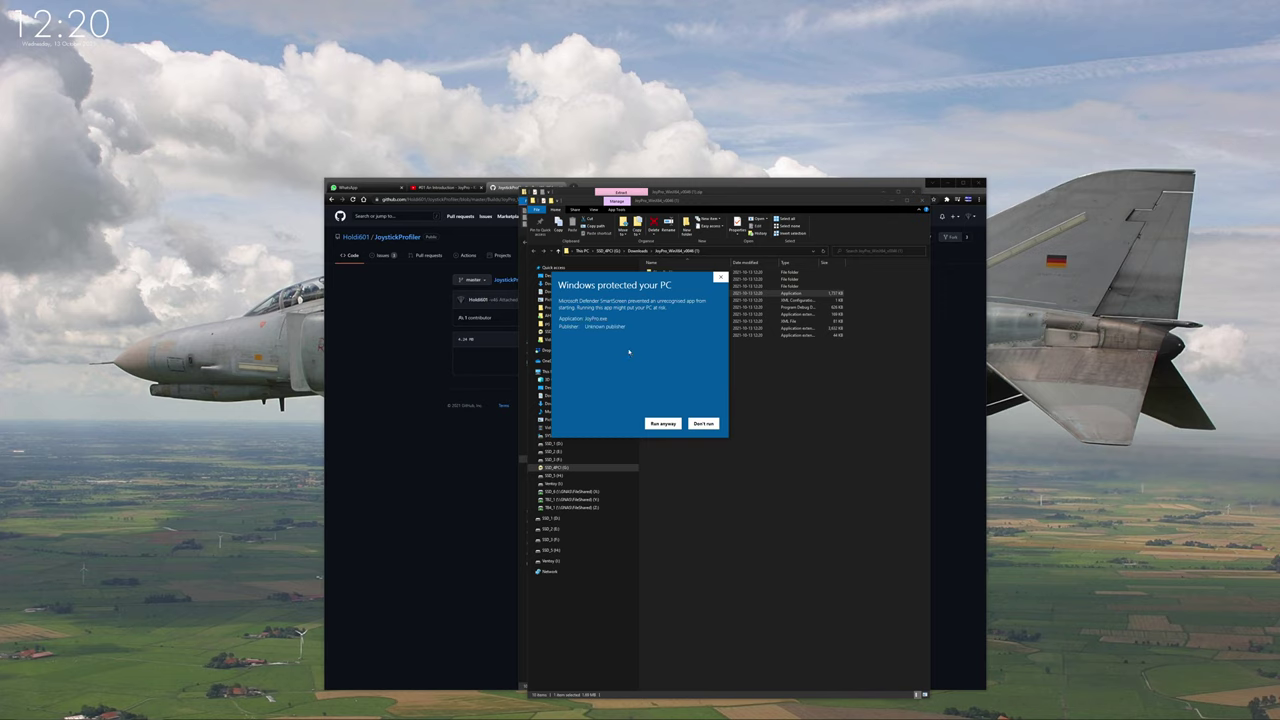
click(662, 423)
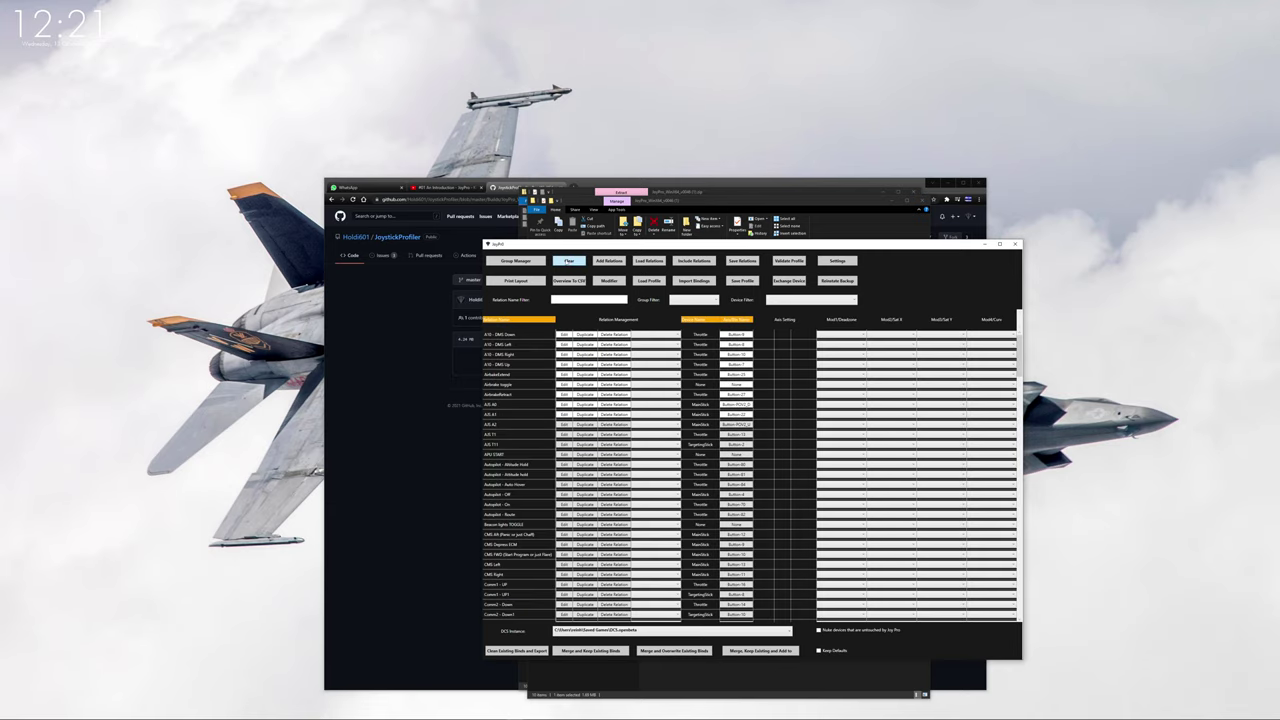
click(569, 261)
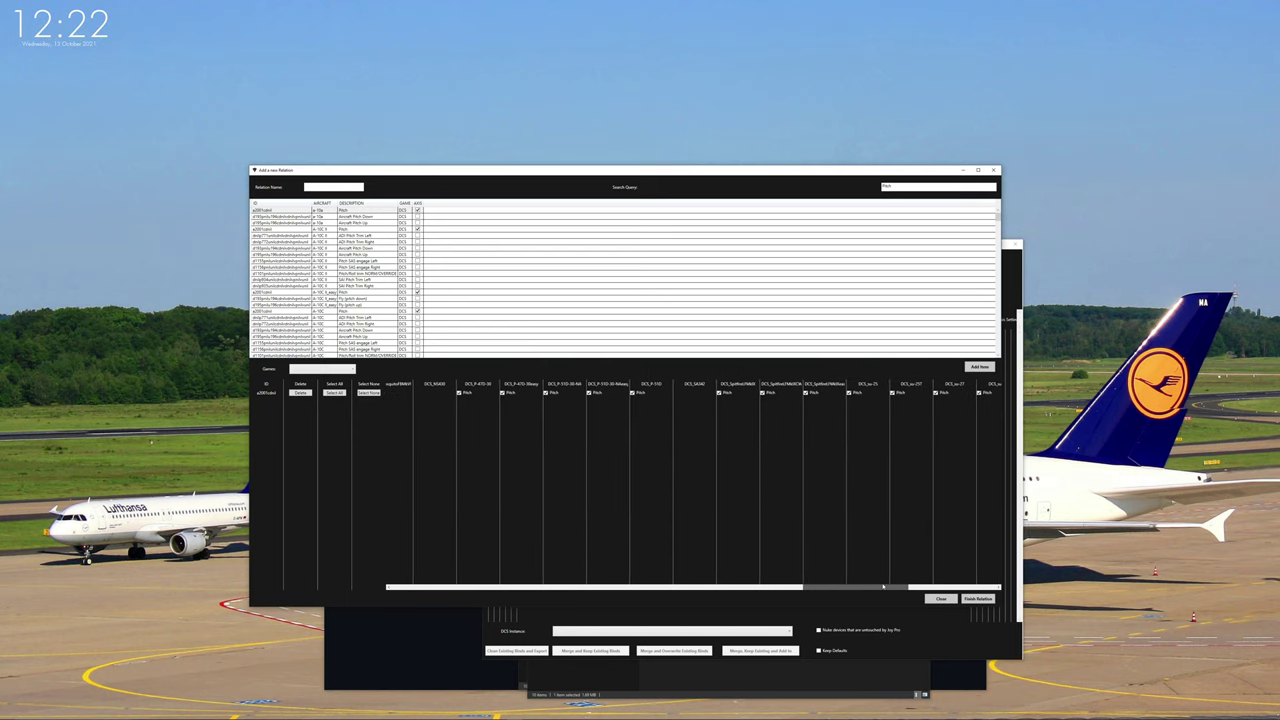
- Add the C-101CC Pitch axis to the new relation and check which aircraft it covers
drag(921, 580, 970, 574)
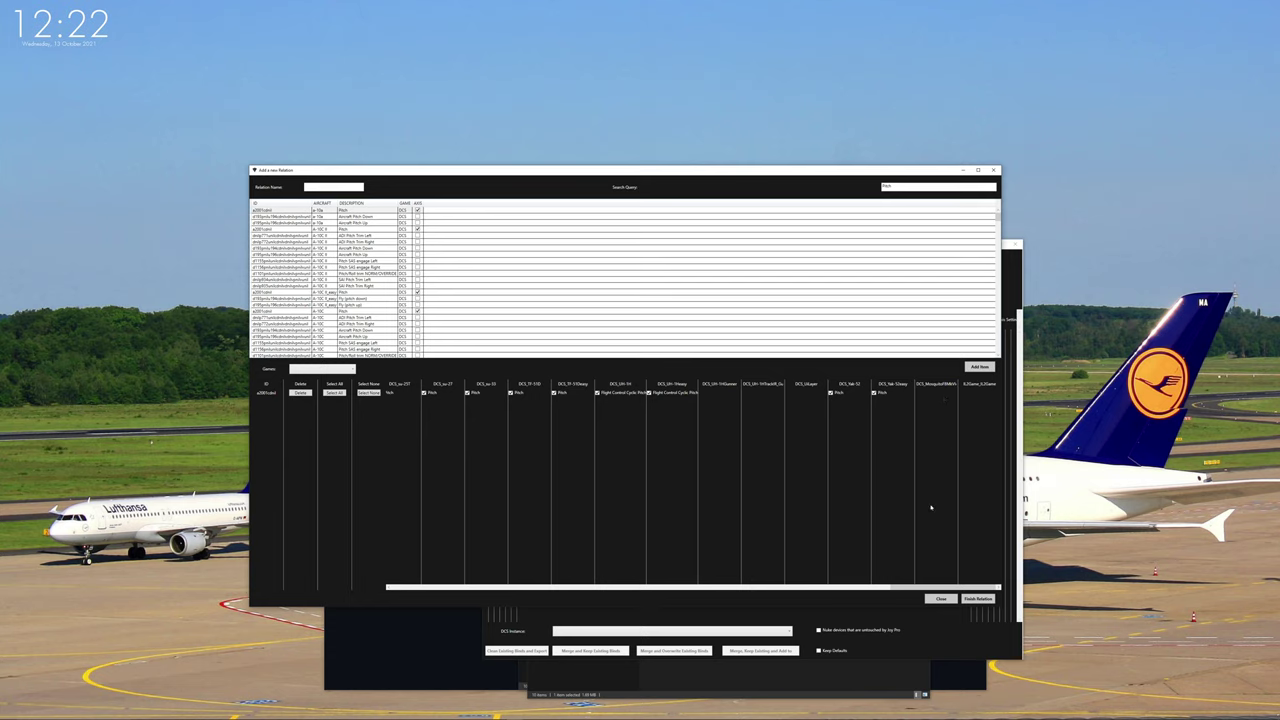
scroll(726, 560, left, 5)
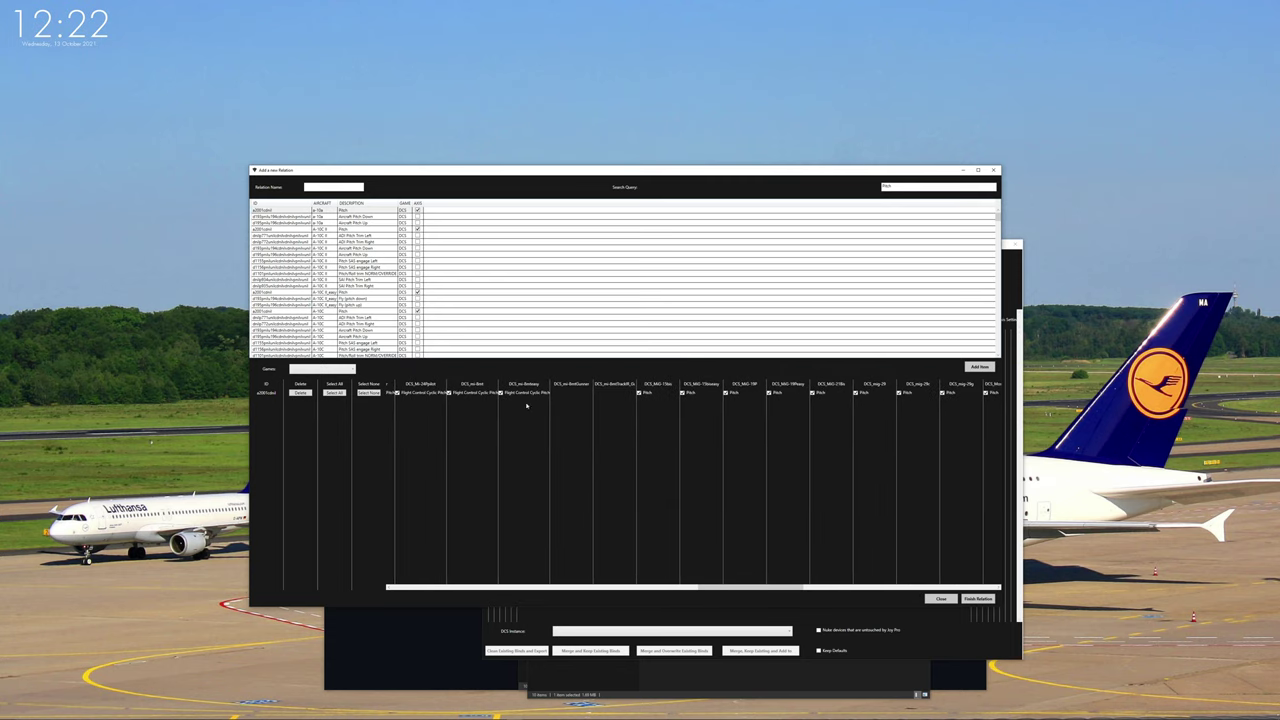
scroll(625, 280, down, 5)
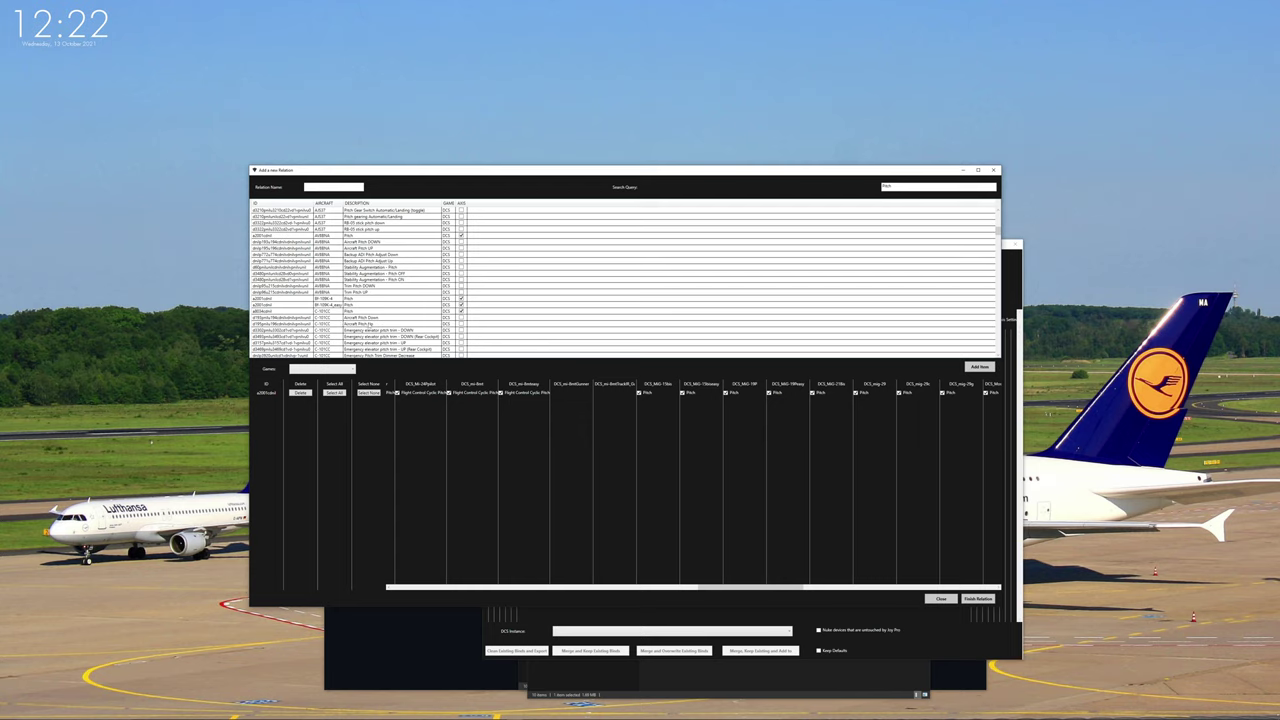
click(380, 311)
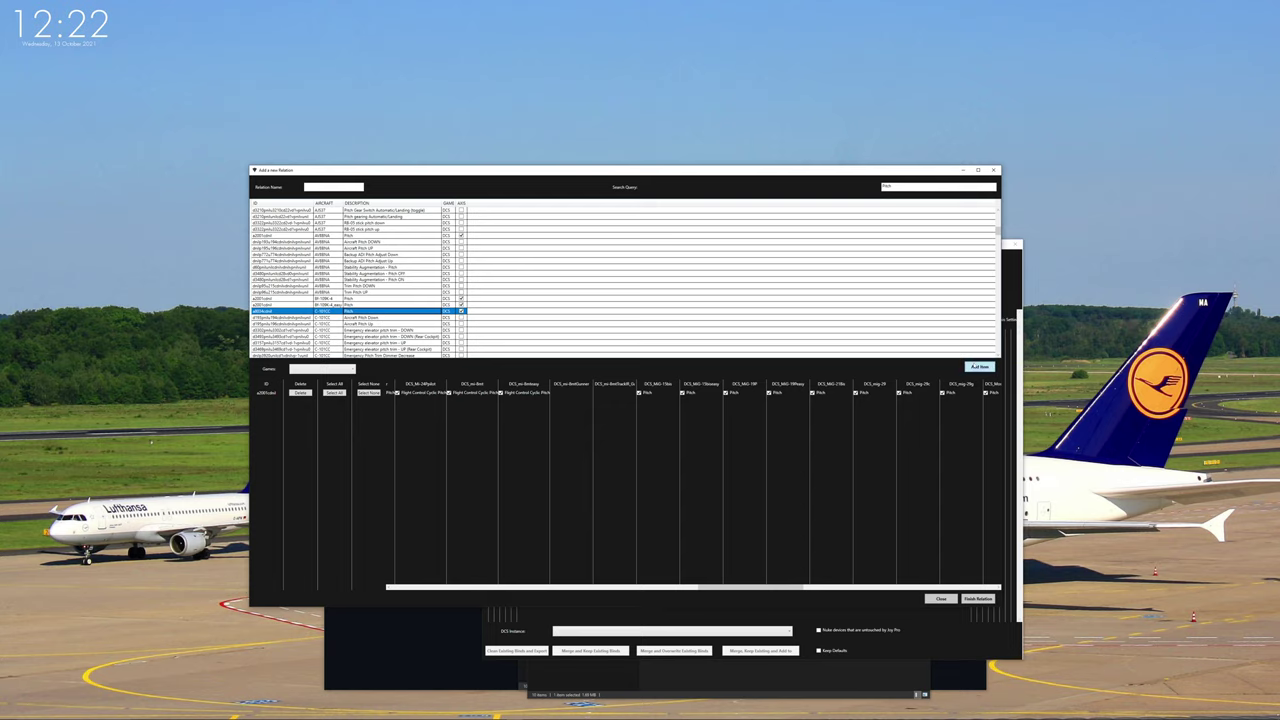
click(979, 366)
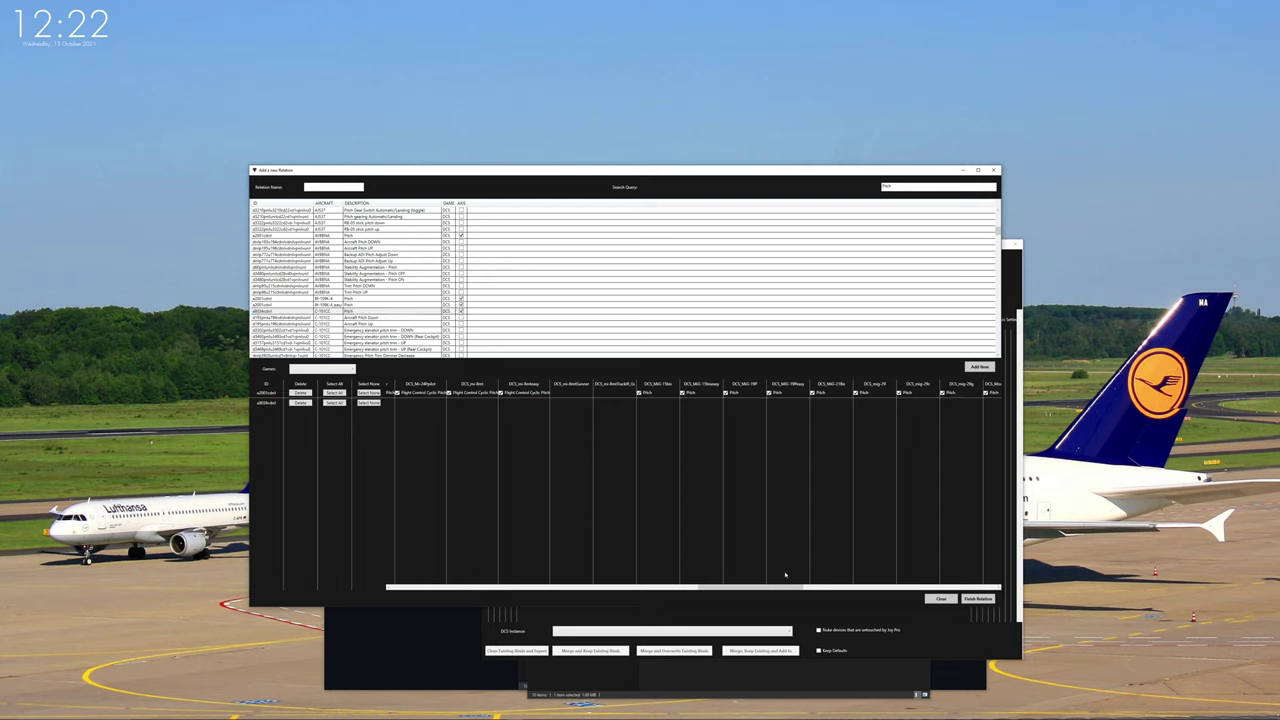
drag(784, 577, 503, 563)
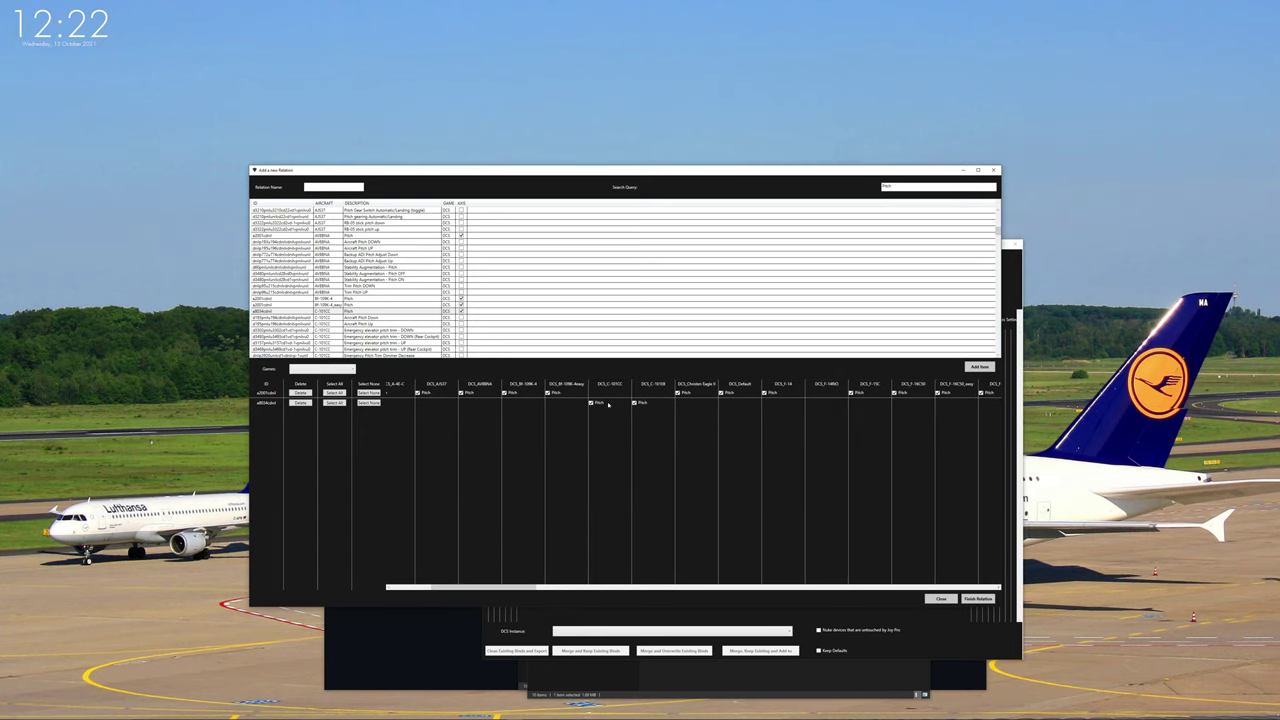
mouse_move(501, 583)
mouse_down()
mouse_move(511, 588)
mouse_move(512, 564)
mouse_up()
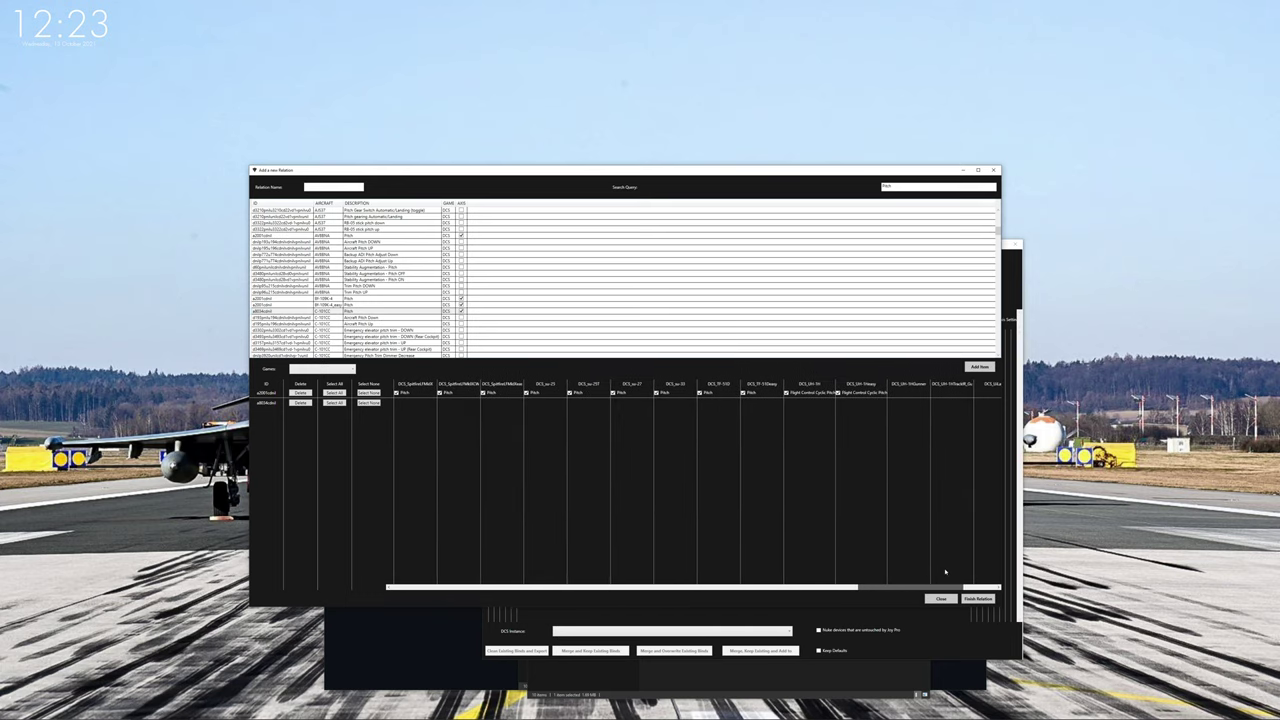
- Search the inputs for "Cyclic" and add the SA342 Flight Control Cyclic Pitch axis to the relation
scroll(945, 572, left, 2)
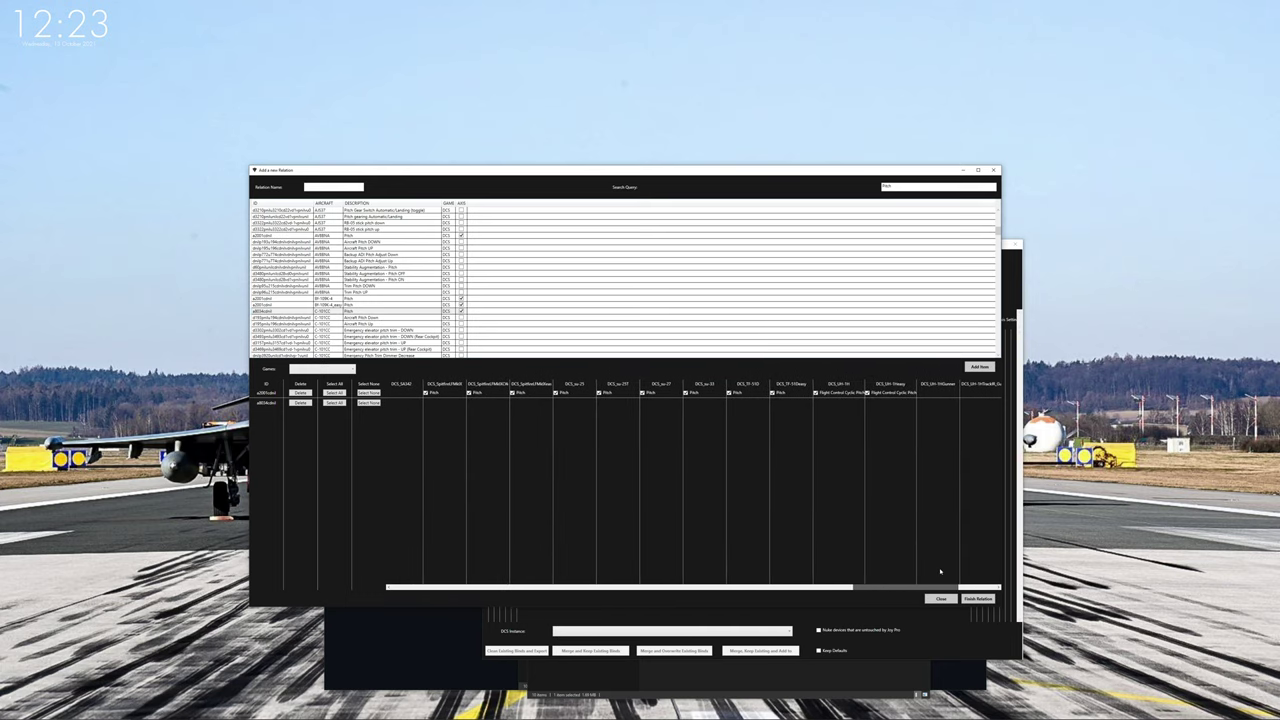
scroll(940, 572, left, 6)
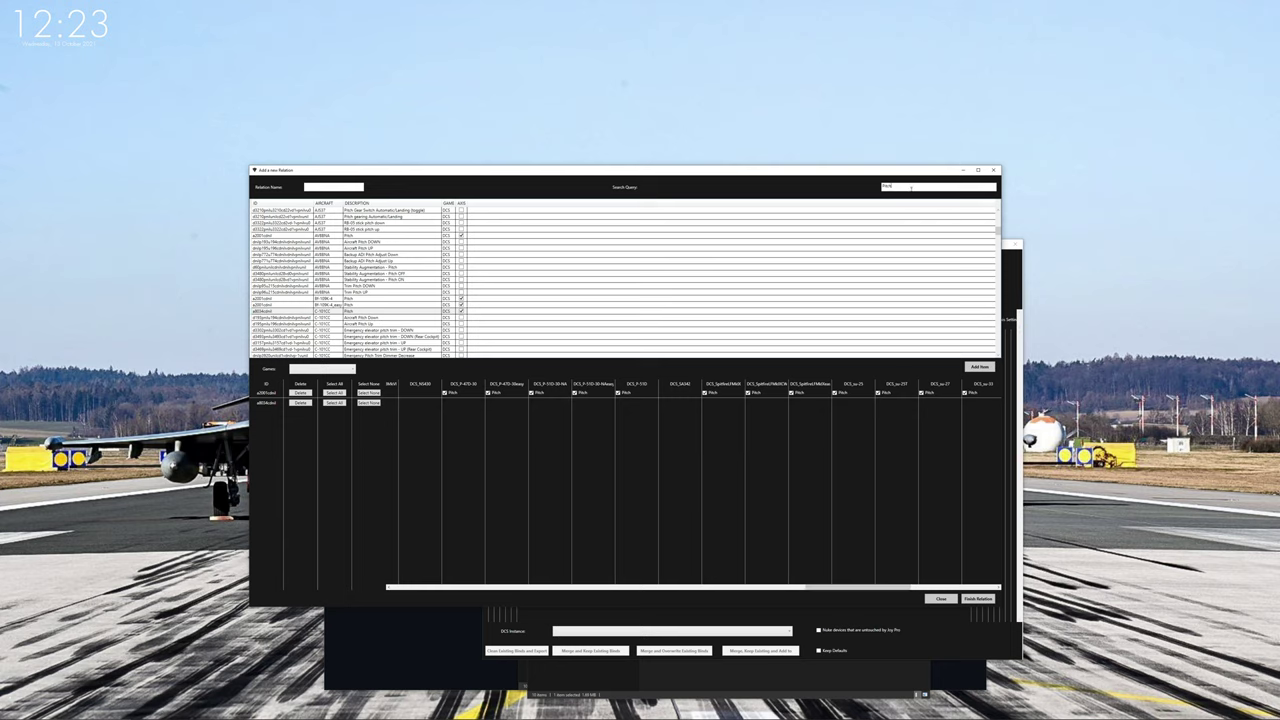
drag(909, 188, 843, 195)
text(Cyclic)
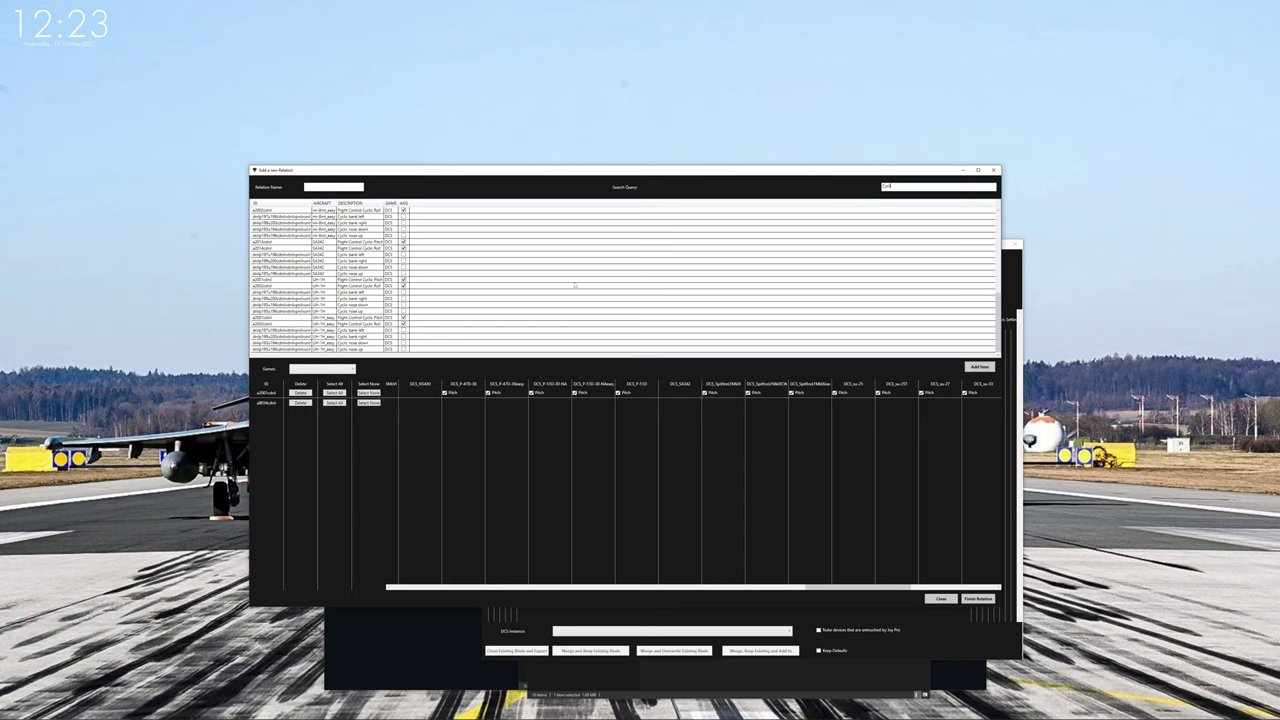
click(285, 241)
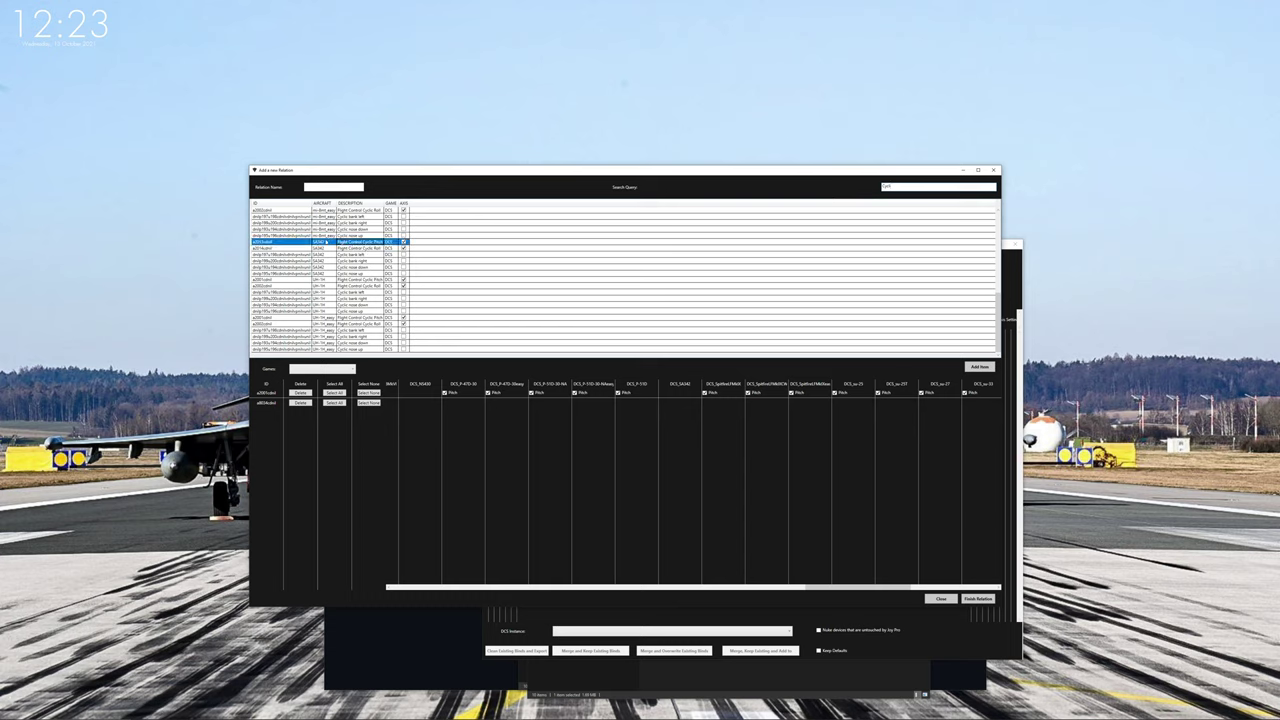
click(979, 367)
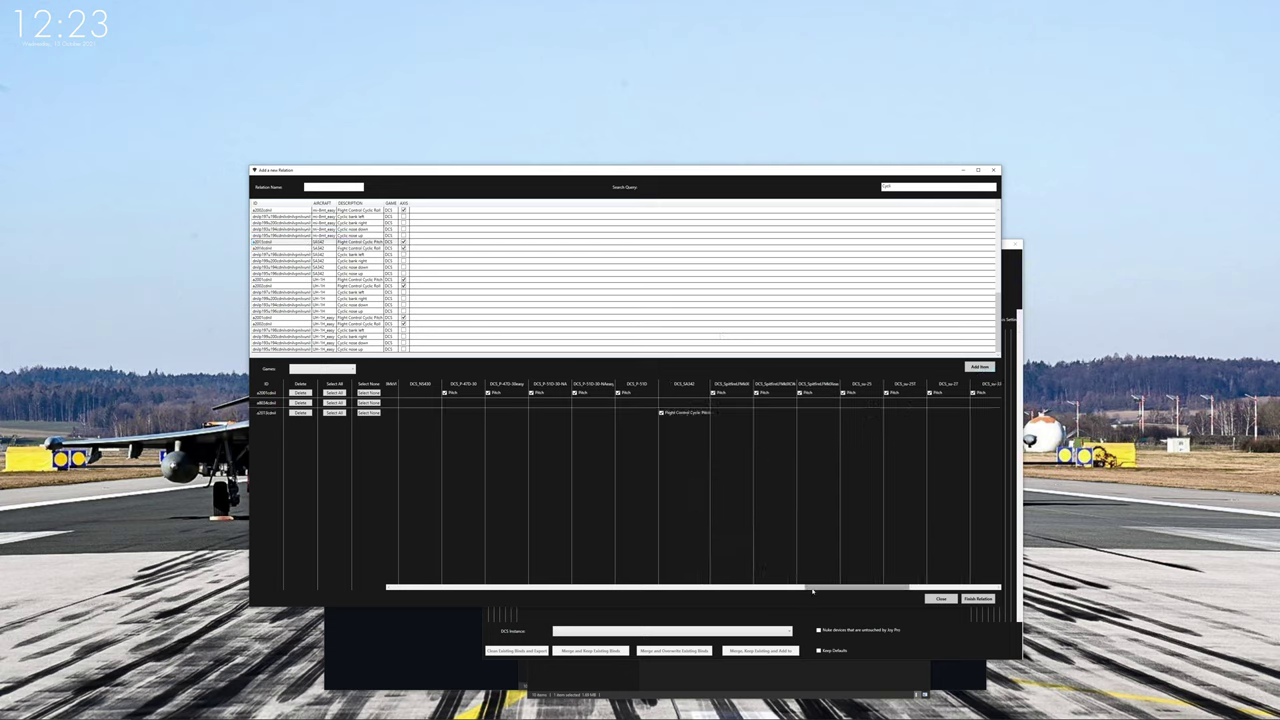
click(770, 586)
scroll(647, 430, left, 3)
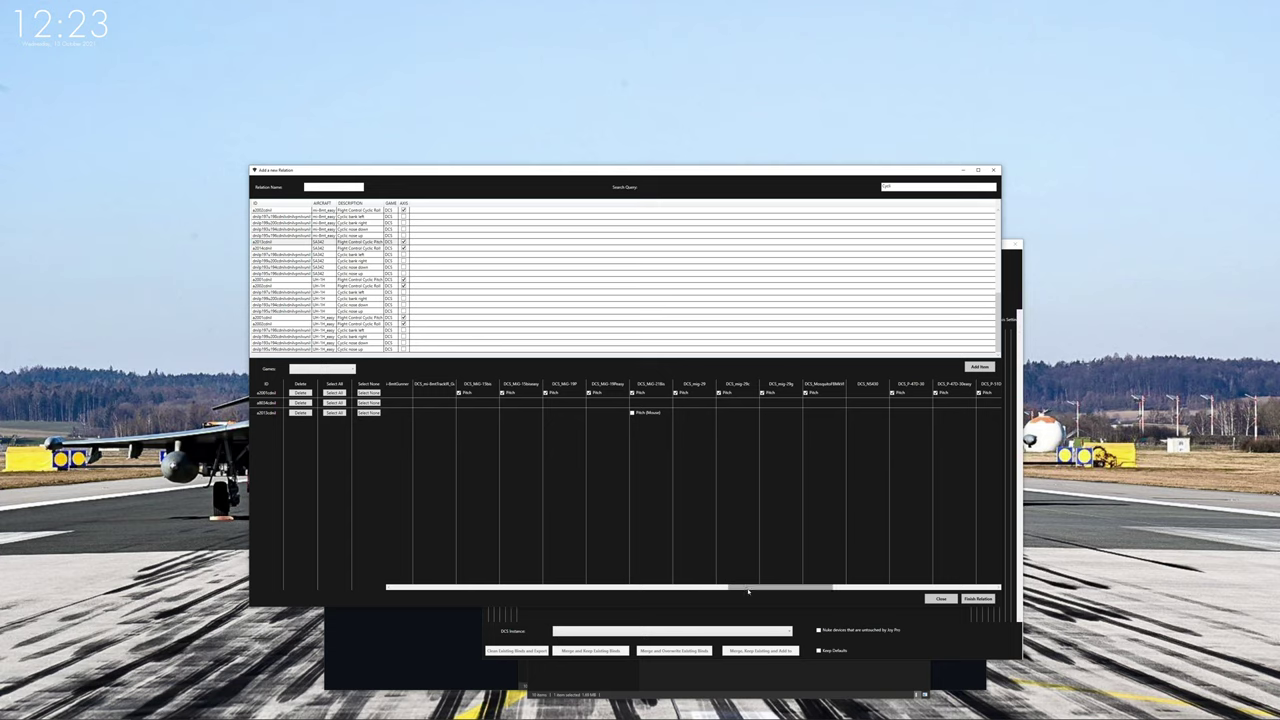
- Search the inputs for "Pitch" and add the IL2Game "Plane control pitch" axis to the relation
drag(729, 581, 485, 573)
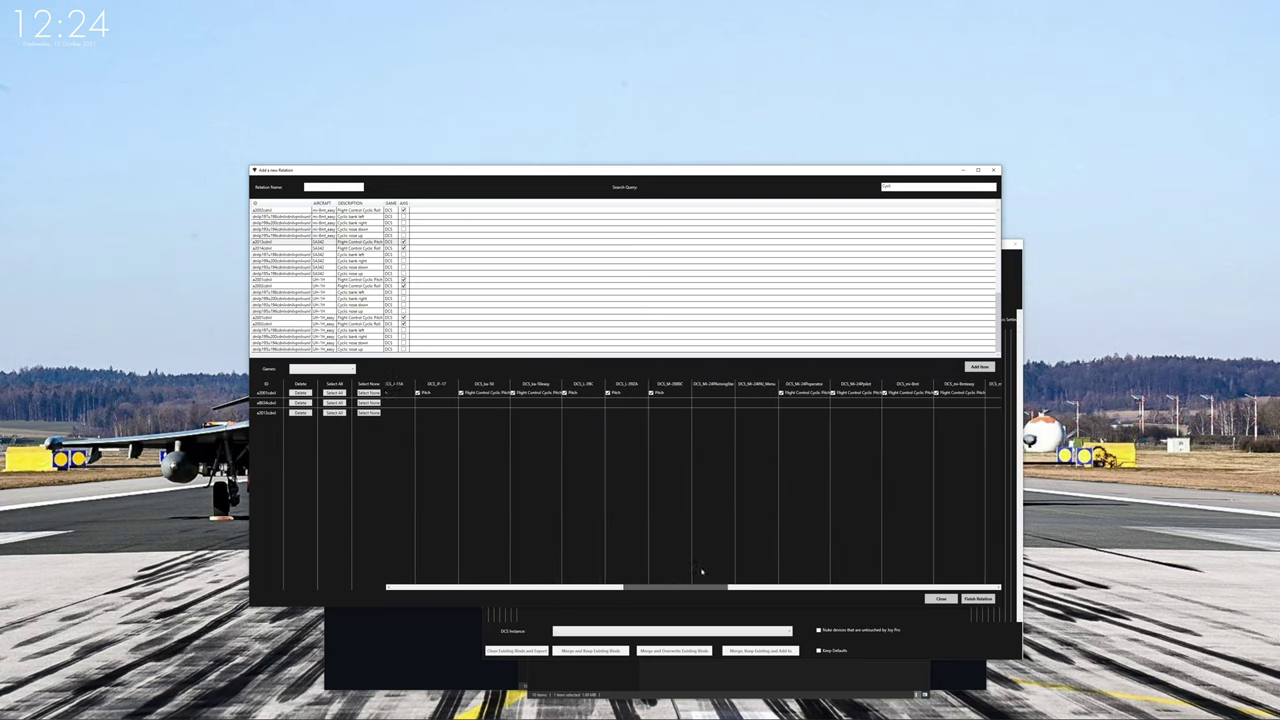
drag(702, 571, 981, 575)
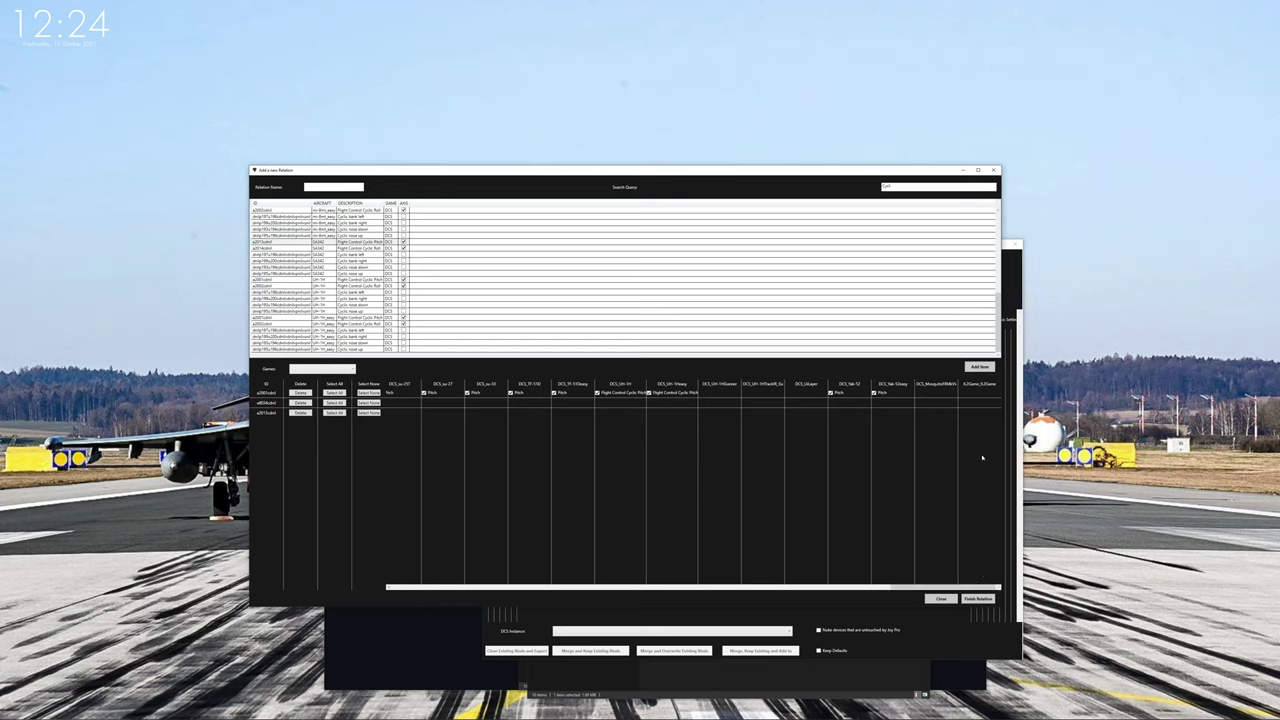
drag(897, 585, 944, 399)
drag(997, 322, 996, 210)
drag(900, 186, 813, 179)
text(Pitch)
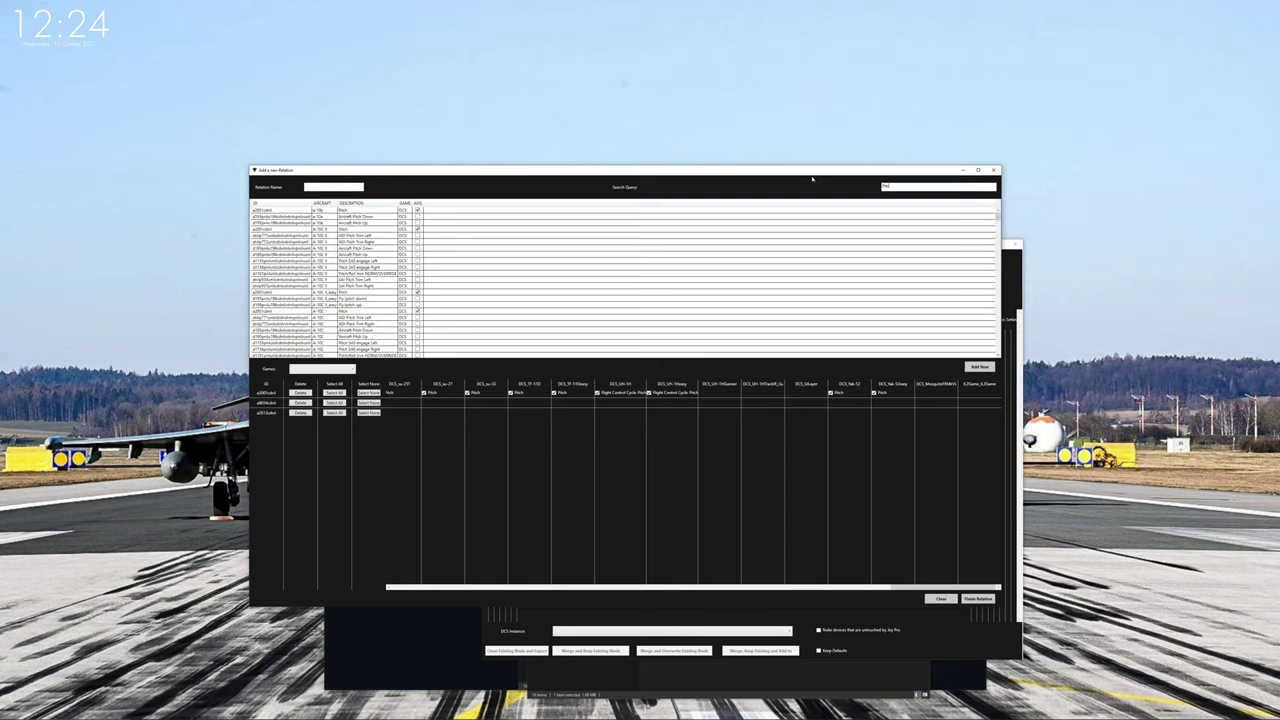
drag(997, 218, 997, 343)
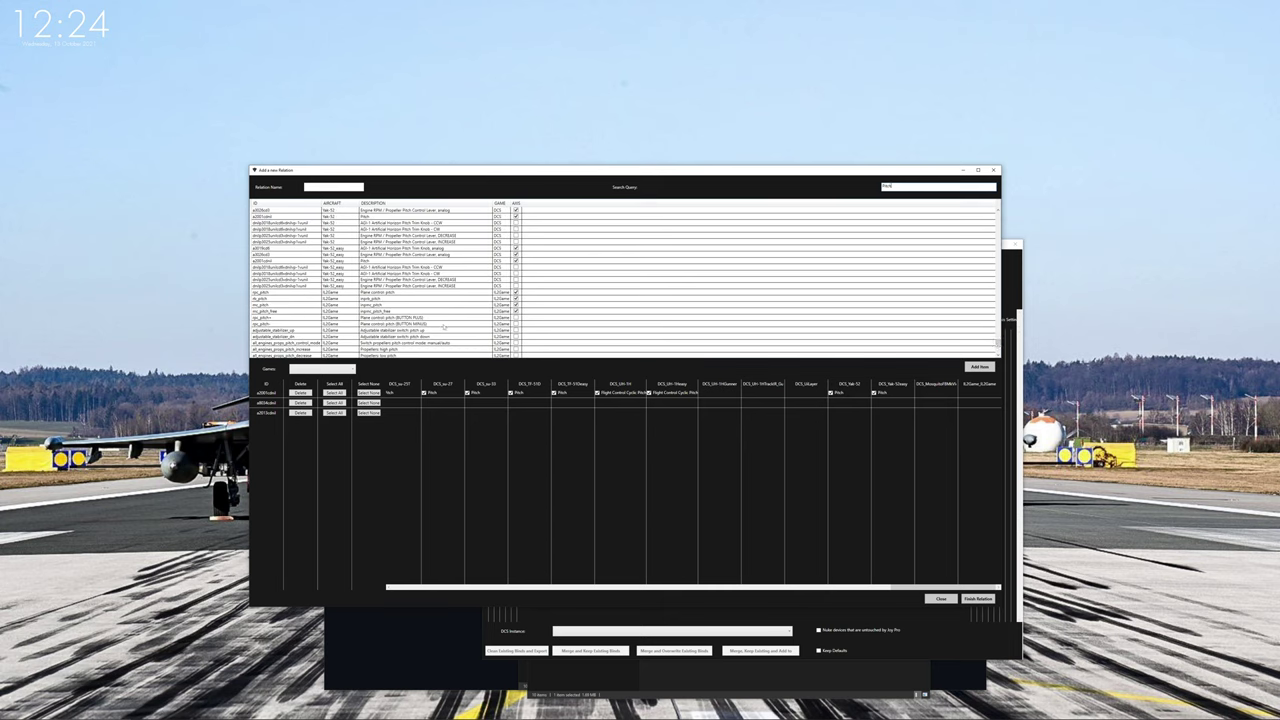
click(294, 293)
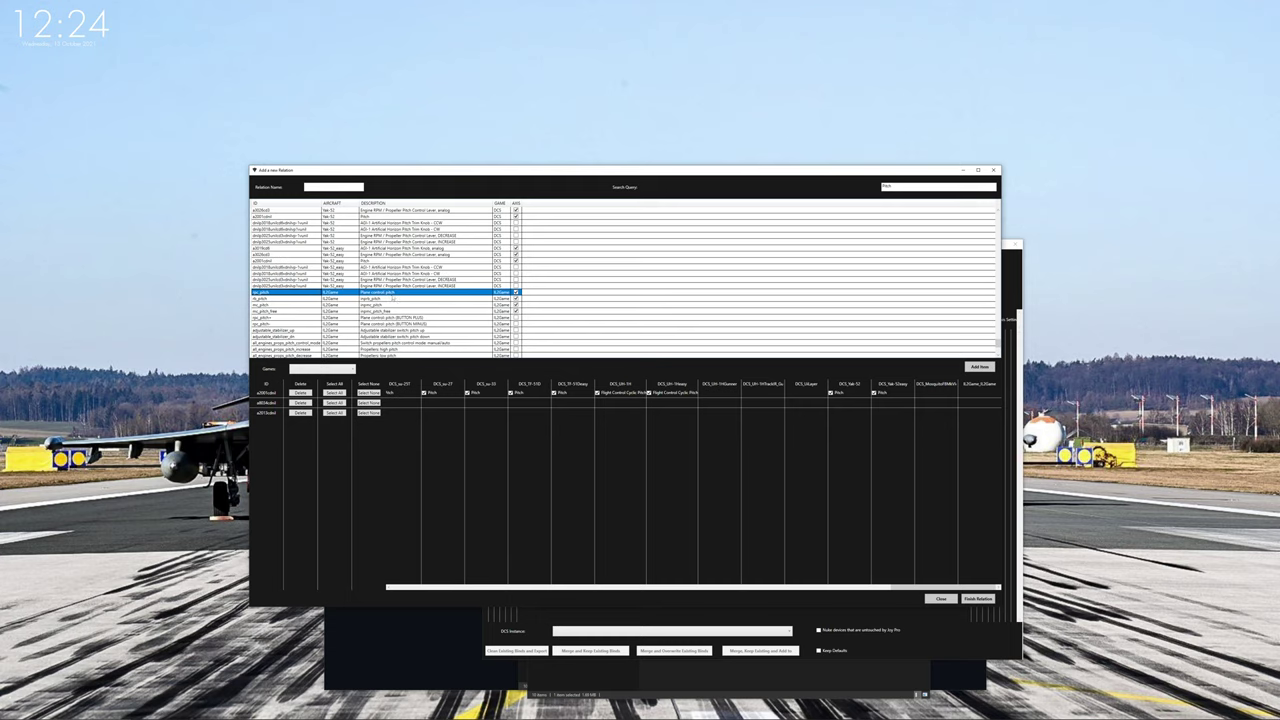
click(978, 366)
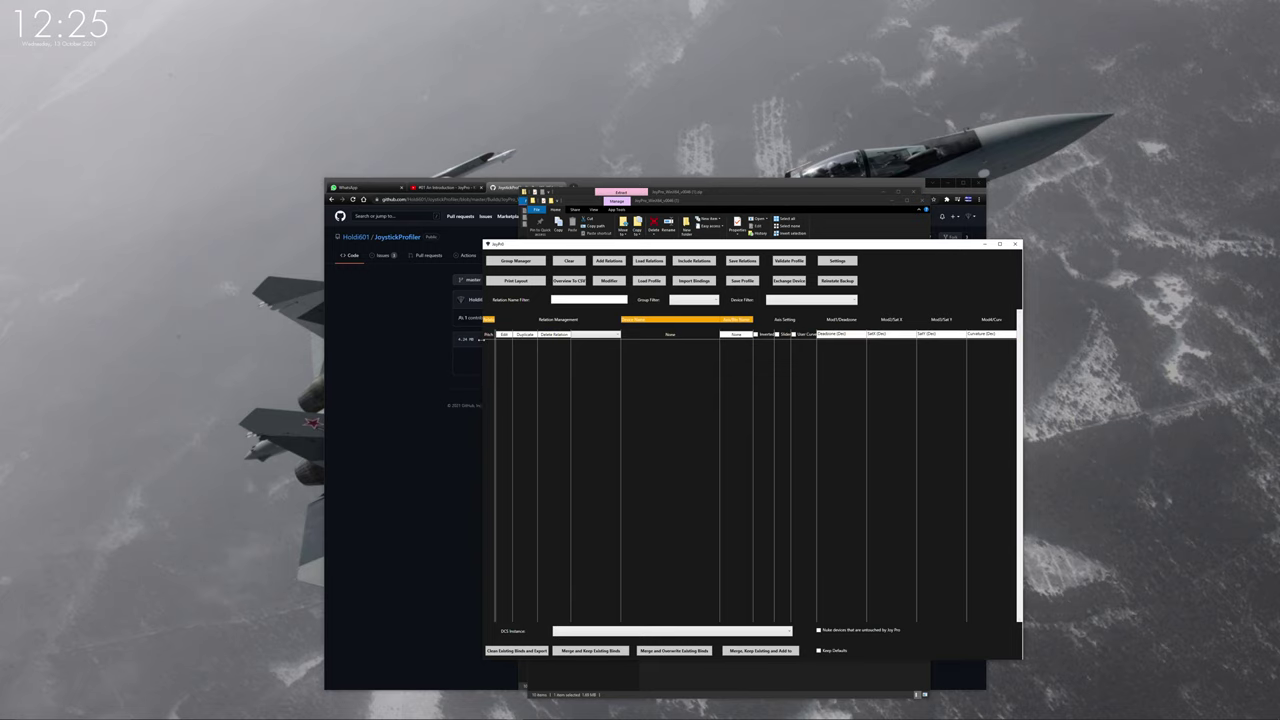
- Widen the JoyPro main window
drag(477, 339, 429, 339)
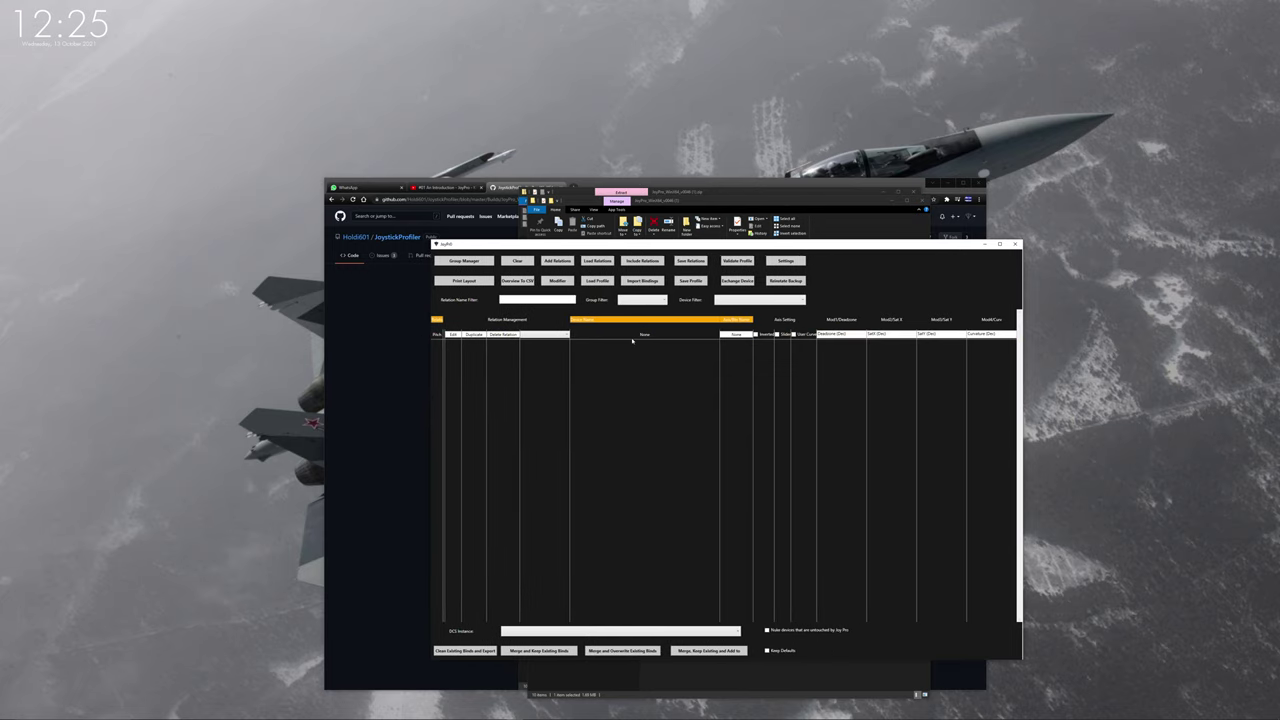